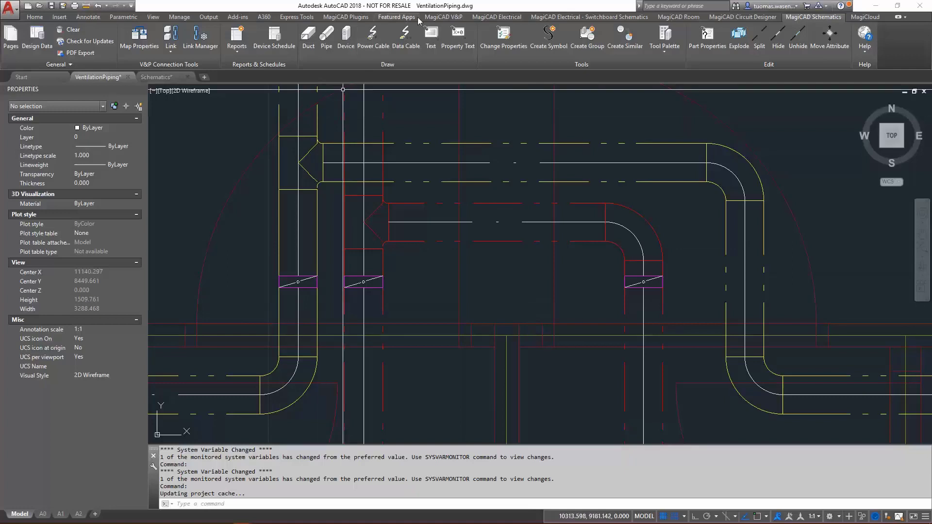
Insert an FD1 IRIS balancing flow damper on the right-hand vertical duct.
{"action": "left_click", "coordinate": [444, 17]}
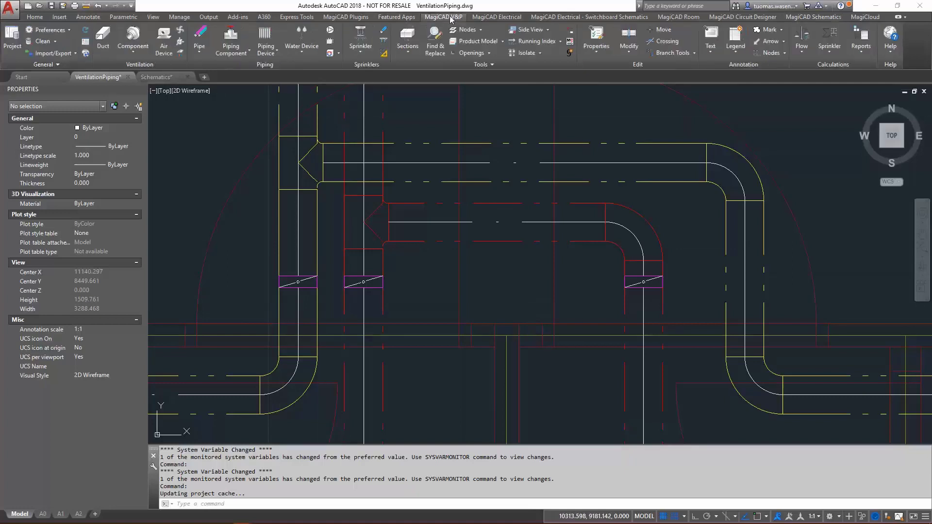
{"action": "left_click", "coordinate": [128, 38]}
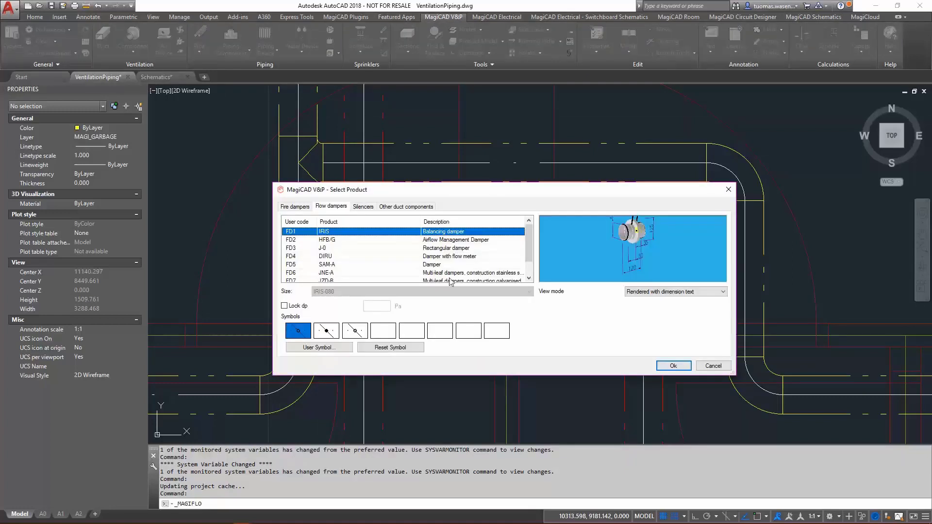
{"action": "left_click", "coordinate": [673, 366]}
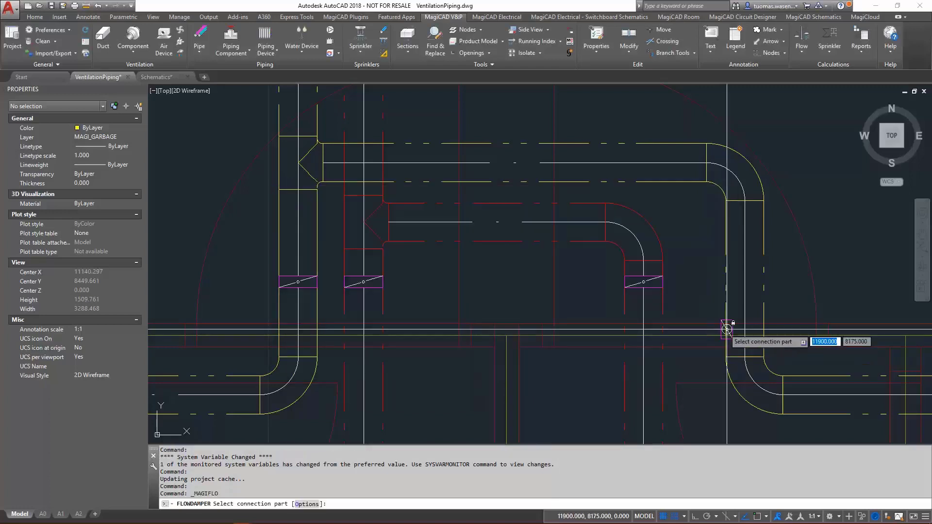
{"action": "left_click", "coordinate": [744, 288]}
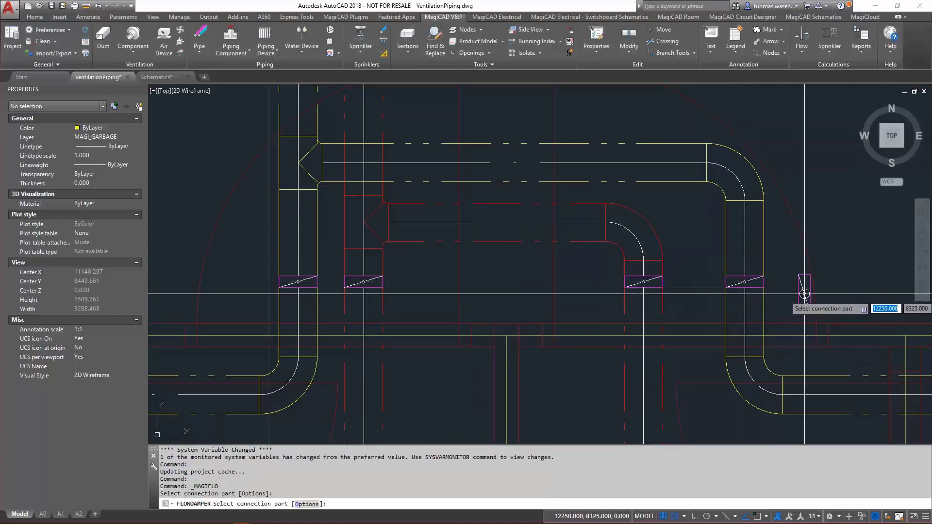
{"action": "key", "text": "Escape"}
{"action": "key", "text": "Escape"}
{"action": "key", "text": "Escape"}
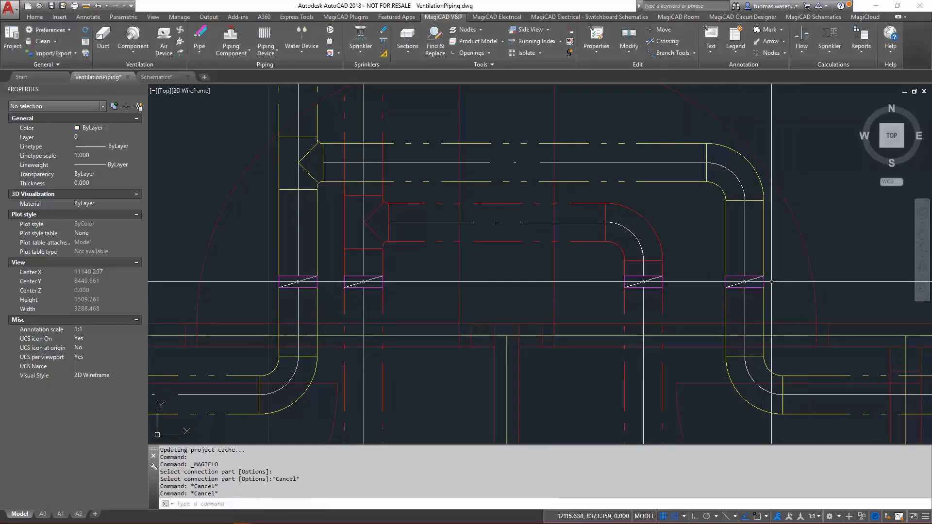
Review the new IRIS-160 damper's part properties without changes and centre it in view.
{"action": "left_click", "coordinate": [753, 279]}
{"action": "double_click", "coordinate": [754, 279]}
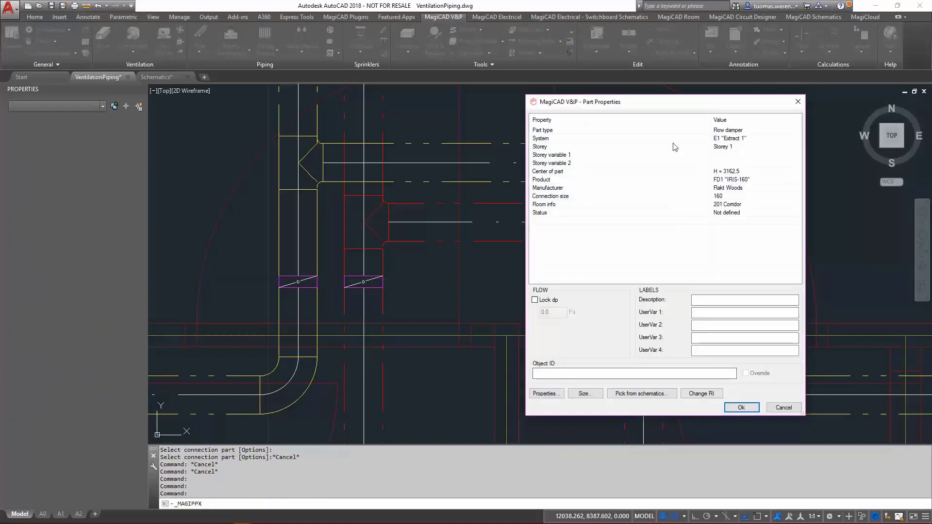
{"action": "left_click", "coordinate": [783, 408]}
{"action": "middle_click_drag", "start_coordinate": [785, 293], "coordinate": [566, 293]}
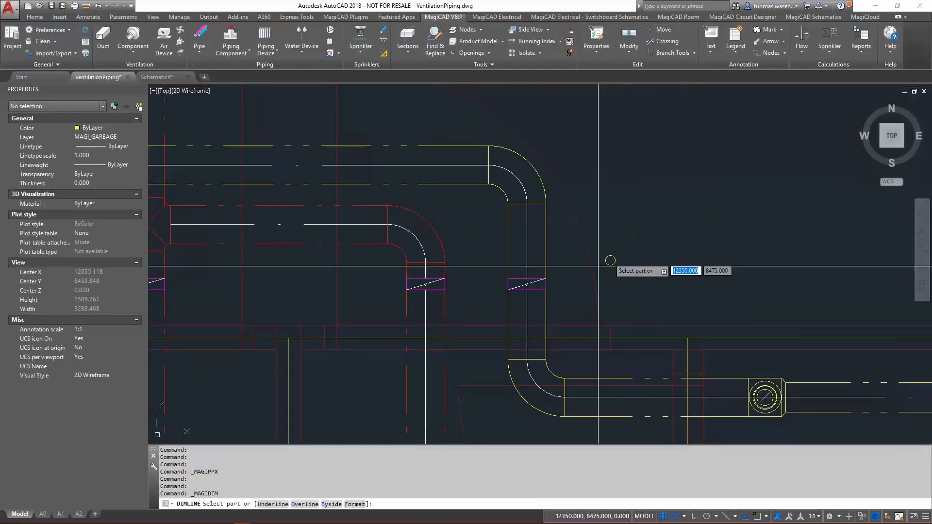
Add a '-160' size leader label up and right of the new damper, then zoom out.
{"action": "left_click", "coordinate": [526, 284]}
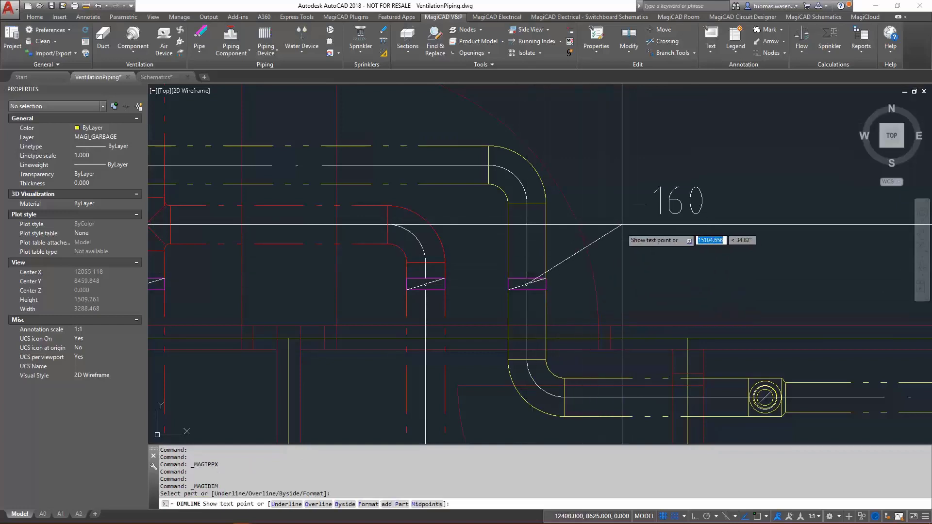
{"action": "left_click", "coordinate": [622, 226]}
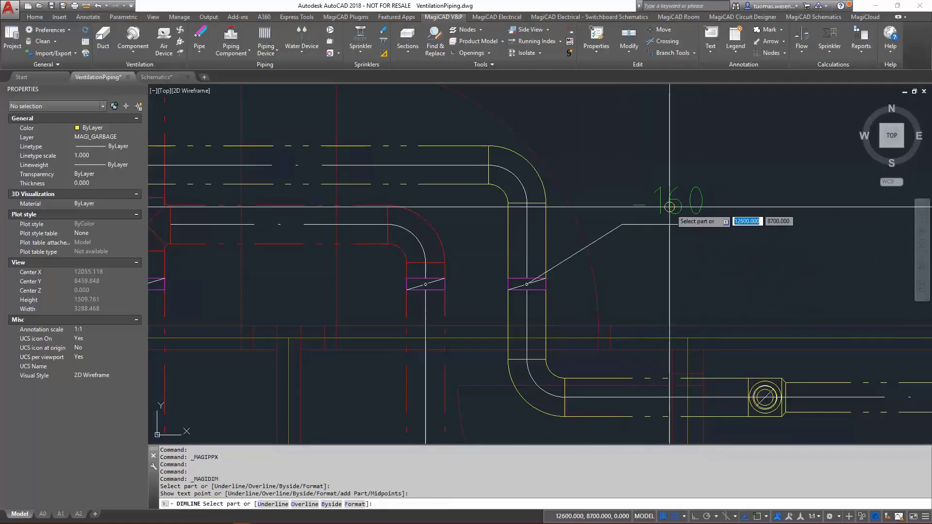
{"action": "key", "text": "Escape"}
{"action": "key", "text": "Escape"}
{"action": "key", "text": "Escape"}
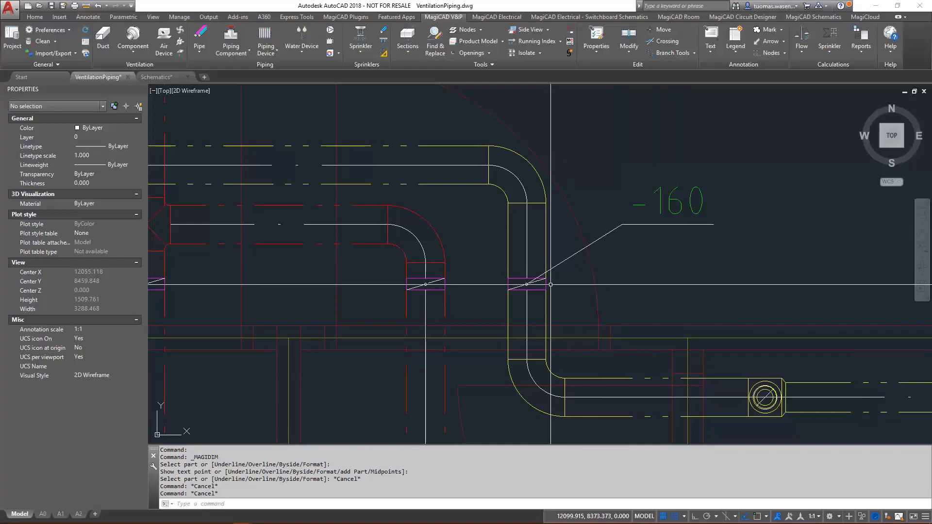
{"action": "scroll", "coordinate": [550, 284], "scroll_direction": "down", "scroll_amount": 2}
{"action": "middle_click_drag", "start_coordinate": [479, 288], "coordinate": [533, 289]}
{"action": "middle_click_drag", "start_coordinate": [454, 284], "coordinate": [490, 260]}
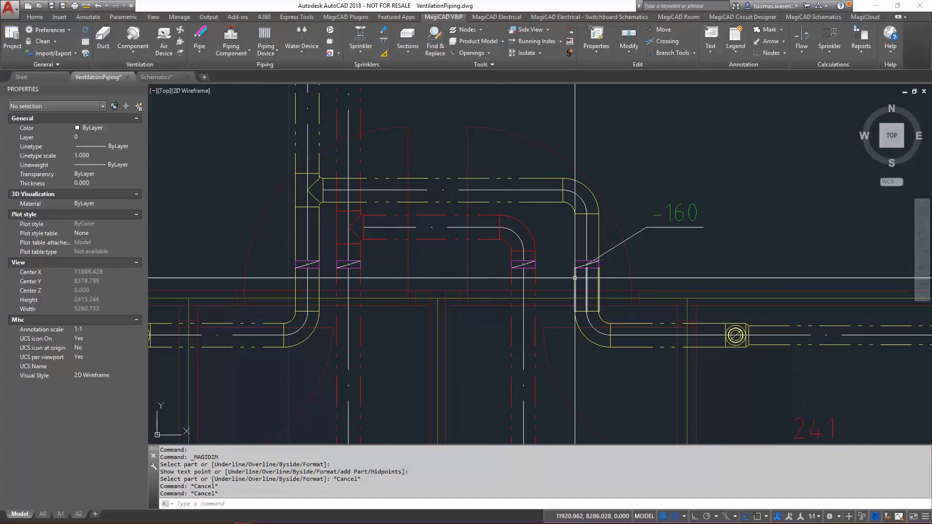
Open the new damper's Part Properties and choose Pick from schematics.
{"action": "mouse_move", "coordinate": [582, 265]}
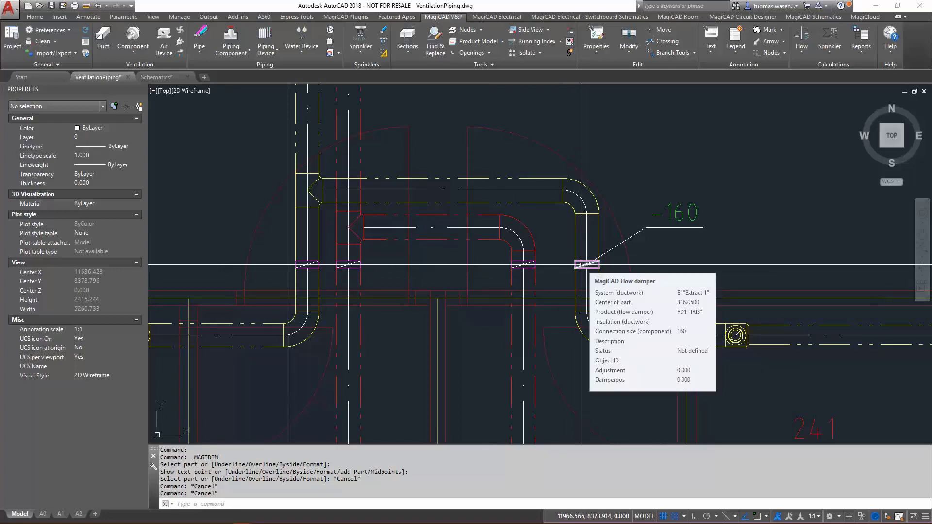
{"action": "double_click", "coordinate": [581, 264]}
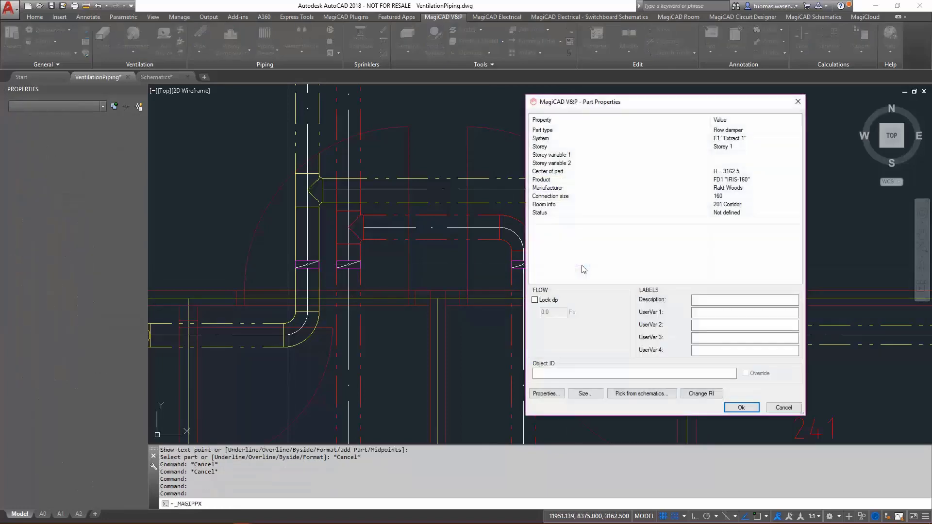
{"action": "left_click", "coordinate": [643, 394]}
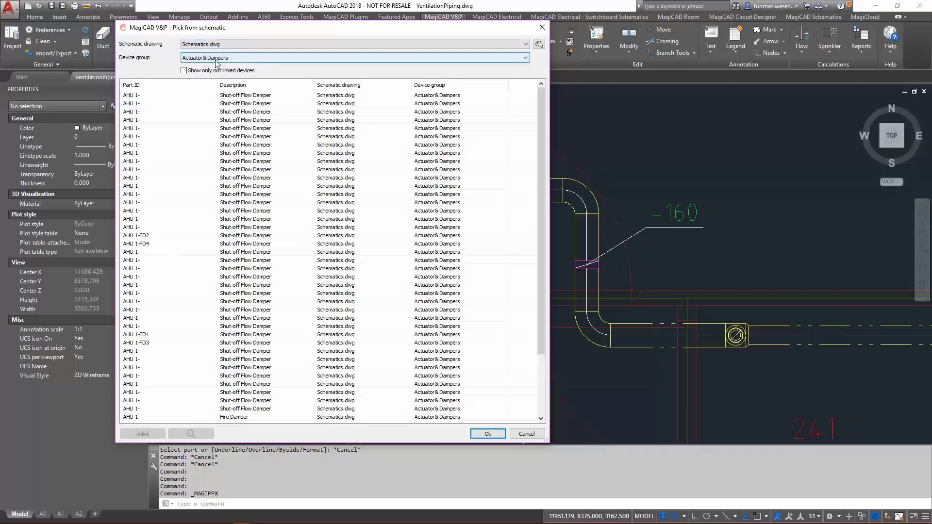
Show only unlinked devices and pick schematic damper AHU 1-FD4 in Schematics.dwg as the link.
{"action": "left_click", "coordinate": [184, 70]}
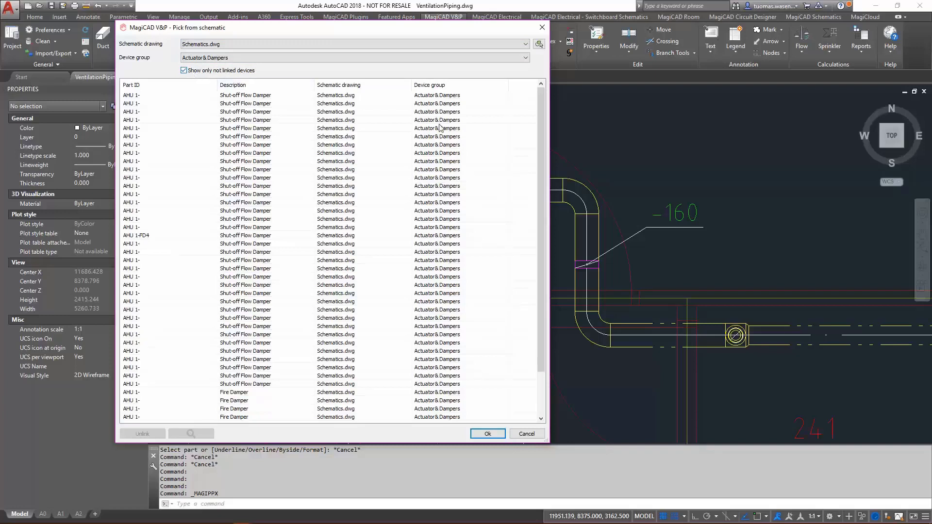
{"action": "mouse_move", "coordinate": [539, 125]}
{"action": "left_mouse_down"}
{"action": "mouse_move", "coordinate": [540, 180]}
{"action": "mouse_move", "coordinate": [540, 114]}
{"action": "left_mouse_up"}
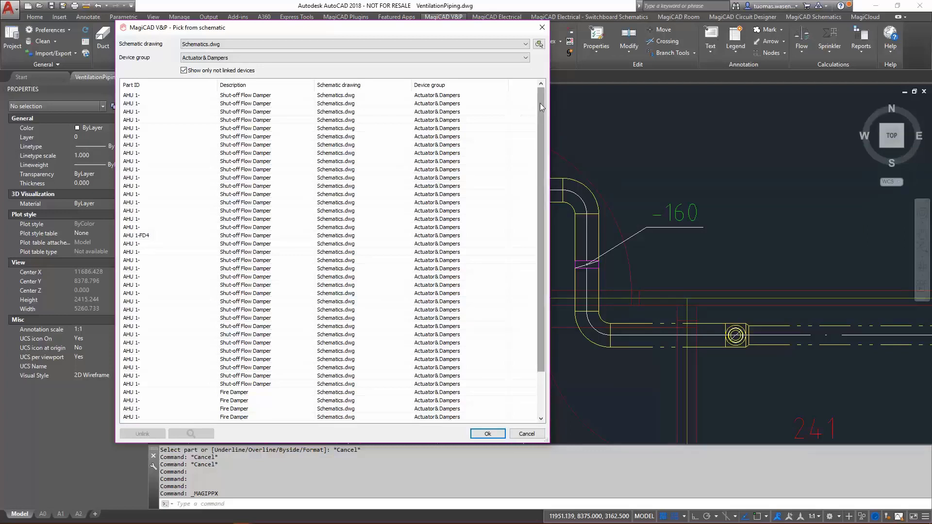
{"action": "left_click_drag", "start_coordinate": [540, 103], "coordinate": [540, 142]}
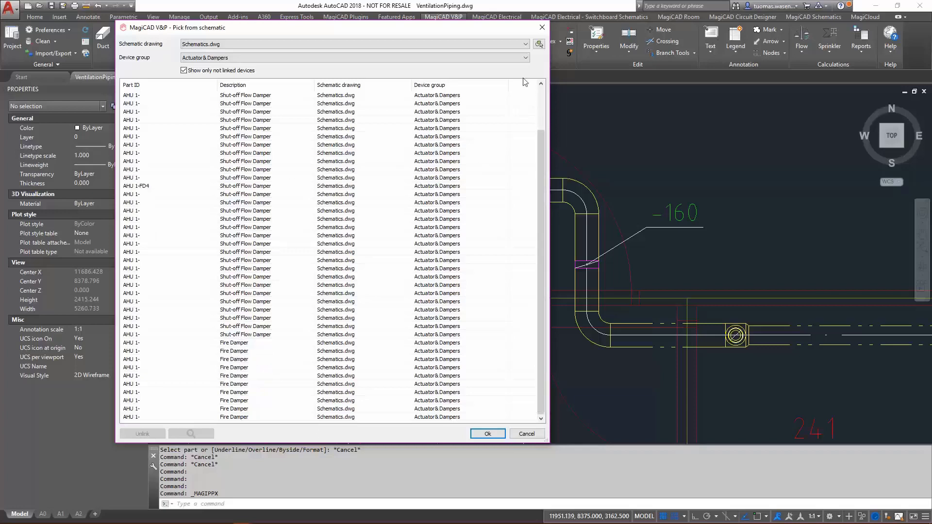
{"action": "left_click", "coordinate": [539, 44]}
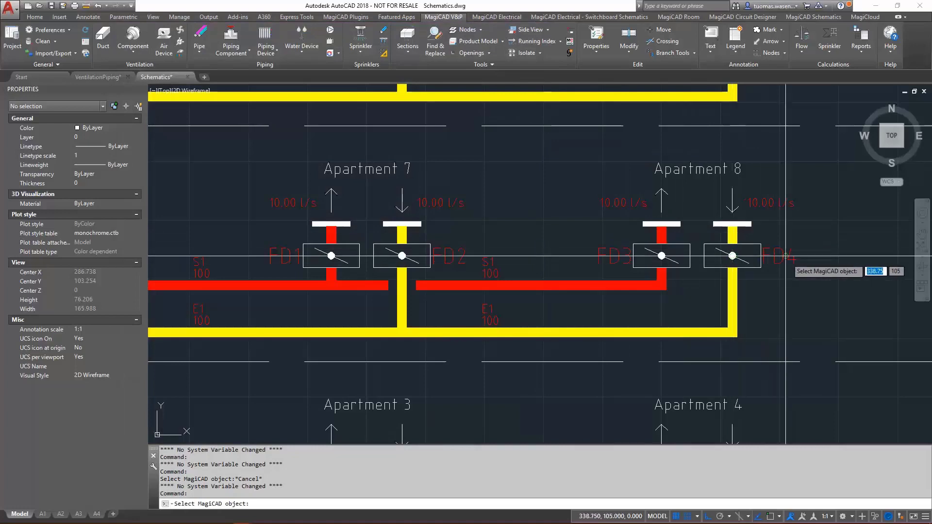
{"action": "left_click", "coordinate": [731, 256]}
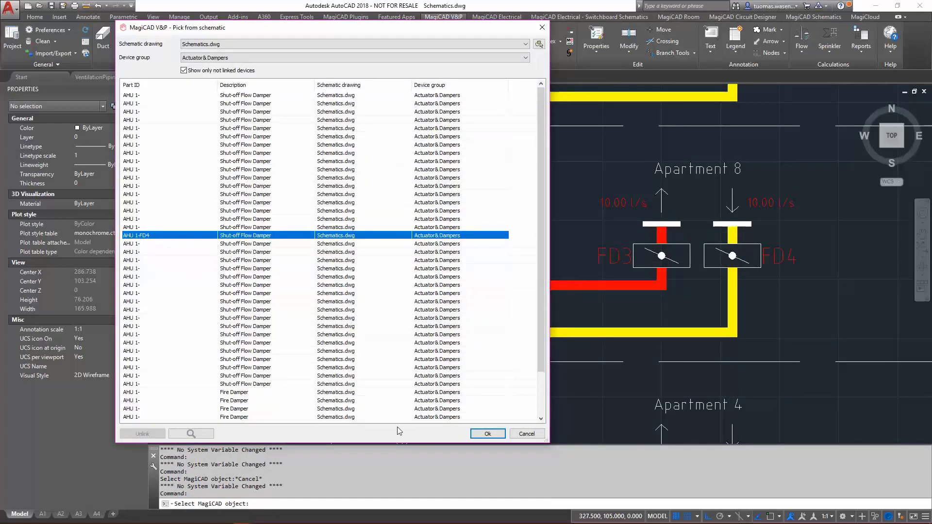
{"action": "left_click", "coordinate": [494, 437]}
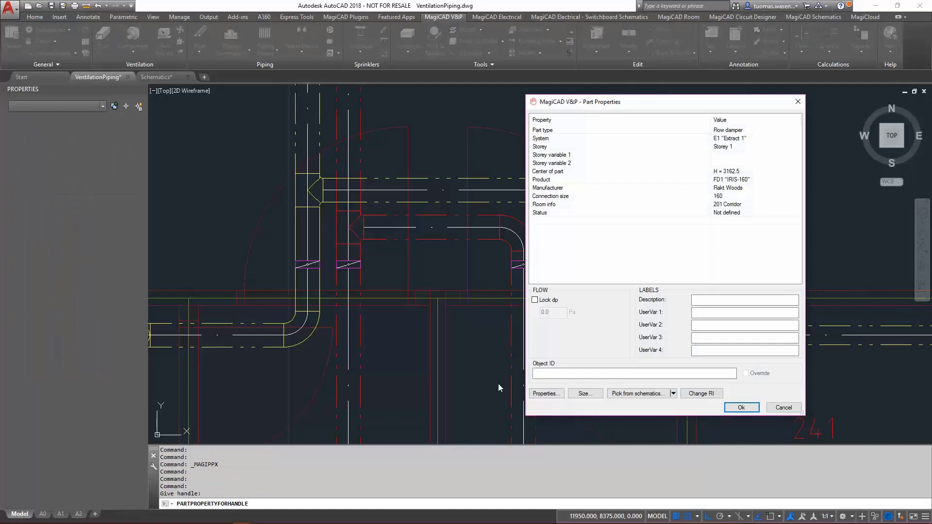
Accept the damper's Part Properties with the FD4 link and bring up the Schematics Link options.
{"action": "left_click", "coordinate": [741, 407]}
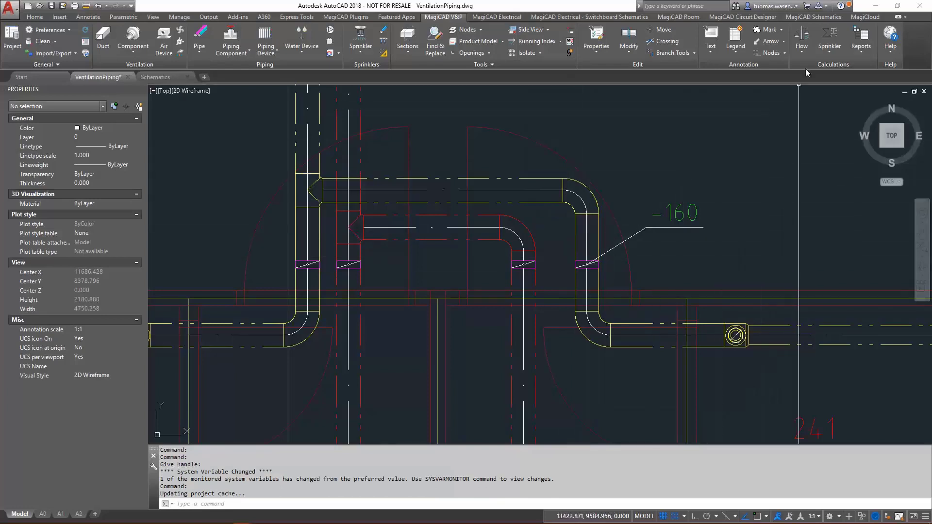
{"action": "left_click", "coordinate": [820, 20]}
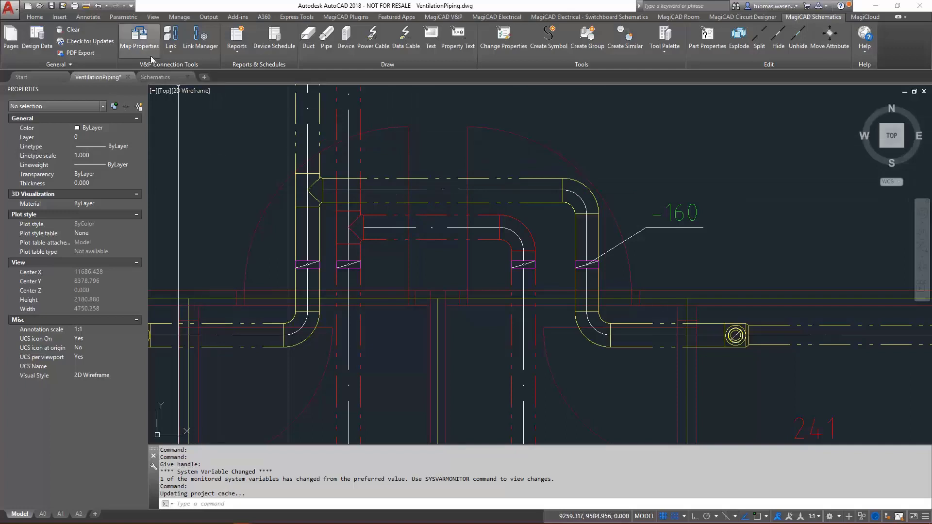
{"action": "left_click", "coordinate": [171, 54]}
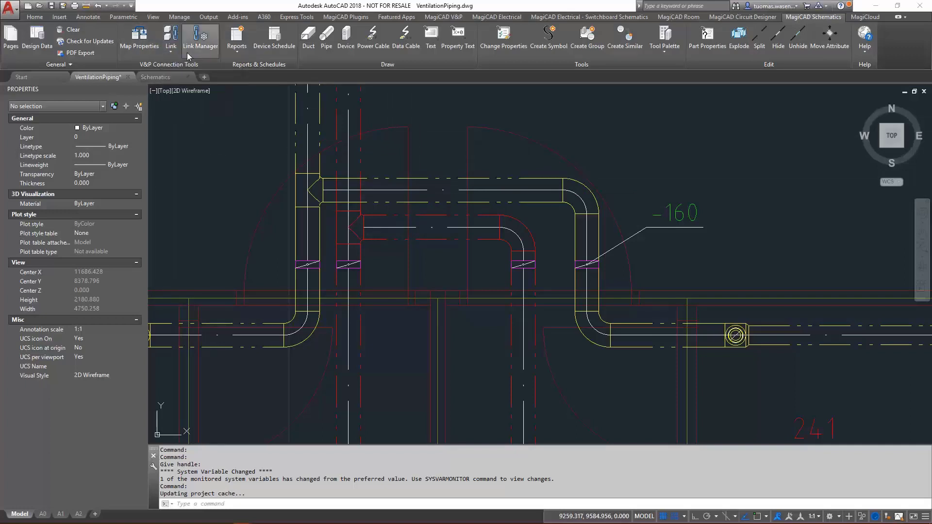
In Map Properties, map V&P 'Object ID' to schematic 'Part ID' and confirm.
{"action": "left_click", "coordinate": [140, 52]}
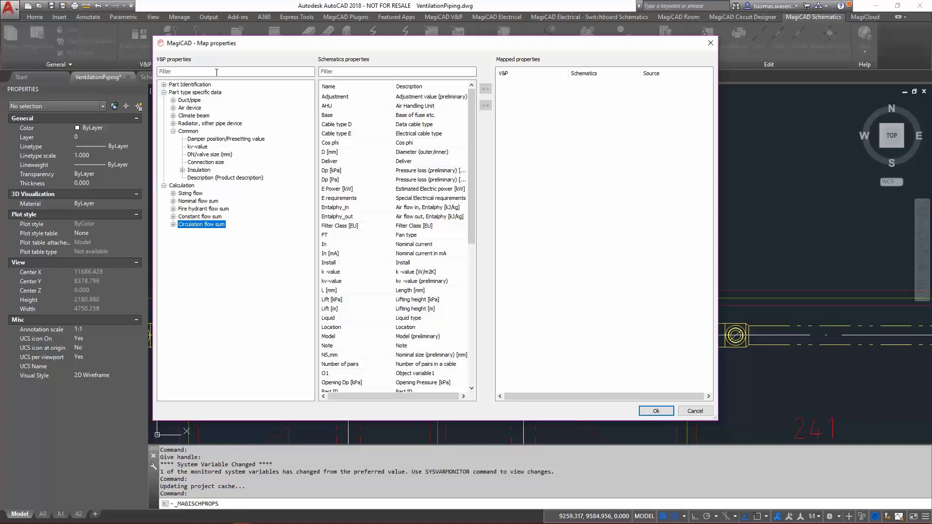
{"action": "left_click", "coordinate": [216, 72]}
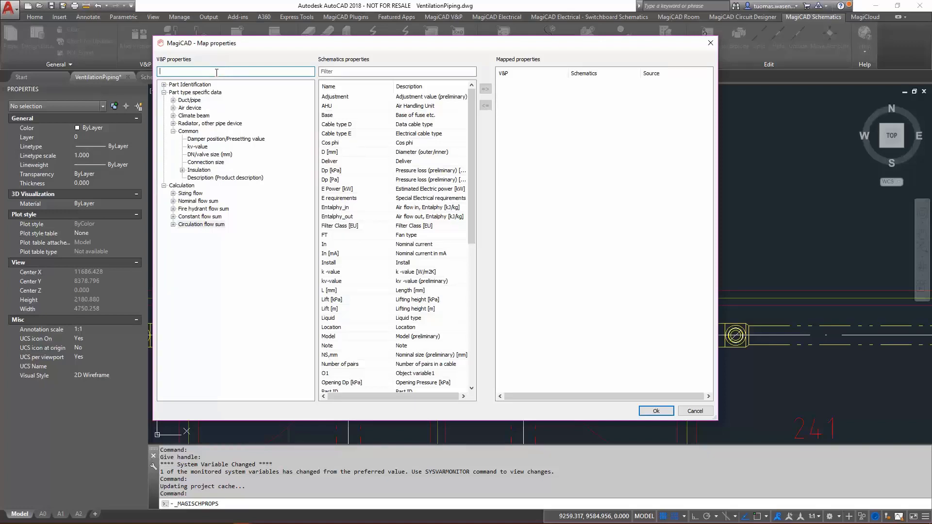
{"action": "type", "text": "objec"}
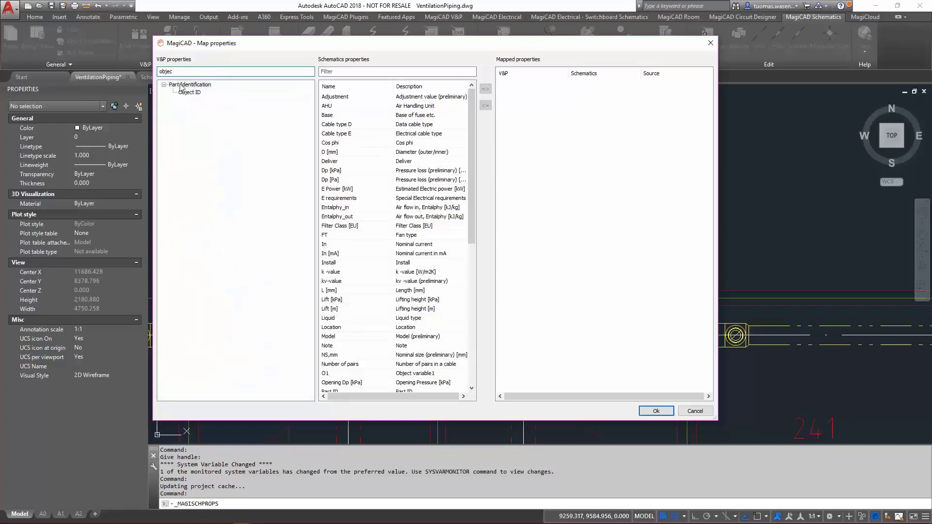
{"action": "left_click", "coordinate": [184, 92]}
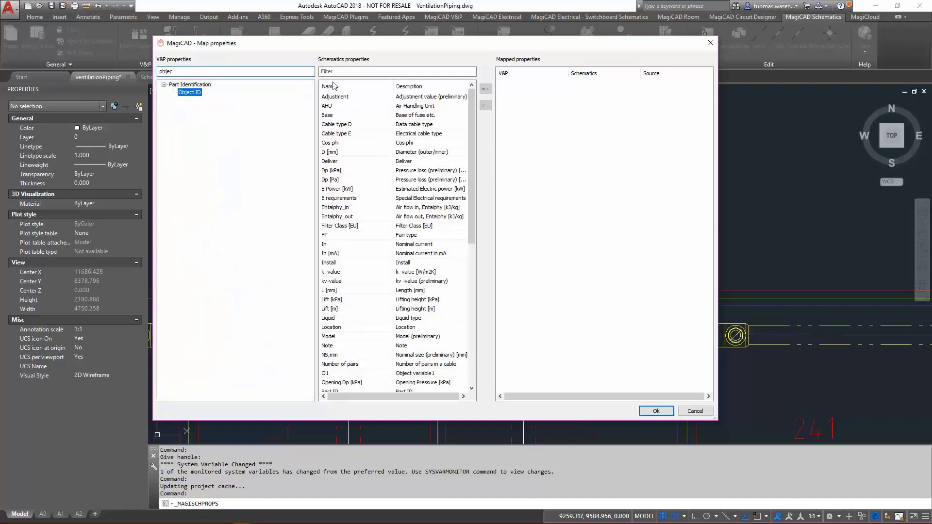
{"action": "left_click", "coordinate": [382, 70]}
{"action": "type", "text": "part"}
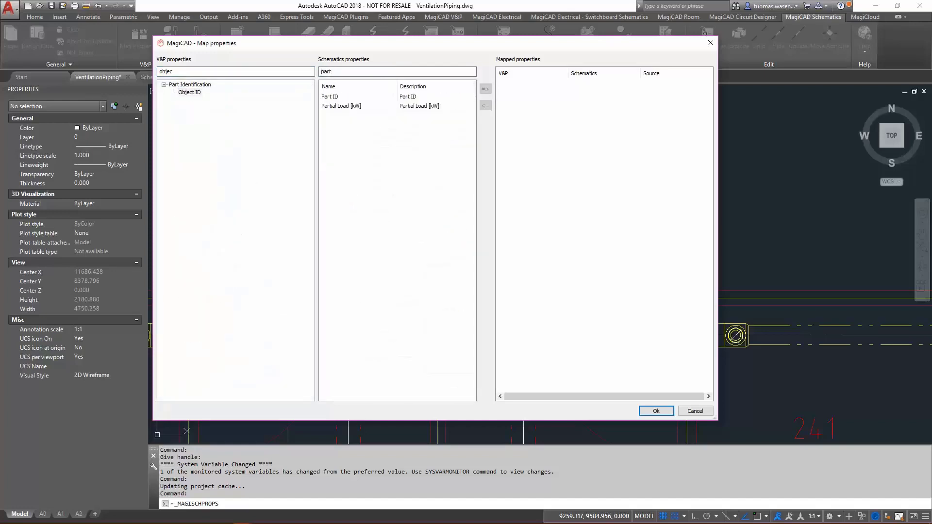
{"action": "left_click", "coordinate": [407, 97]}
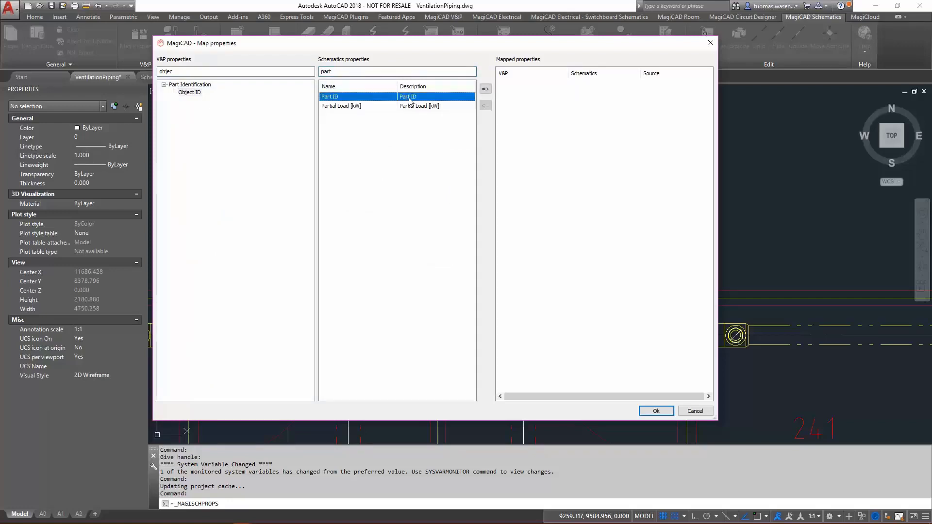
{"action": "left_click", "coordinate": [486, 90]}
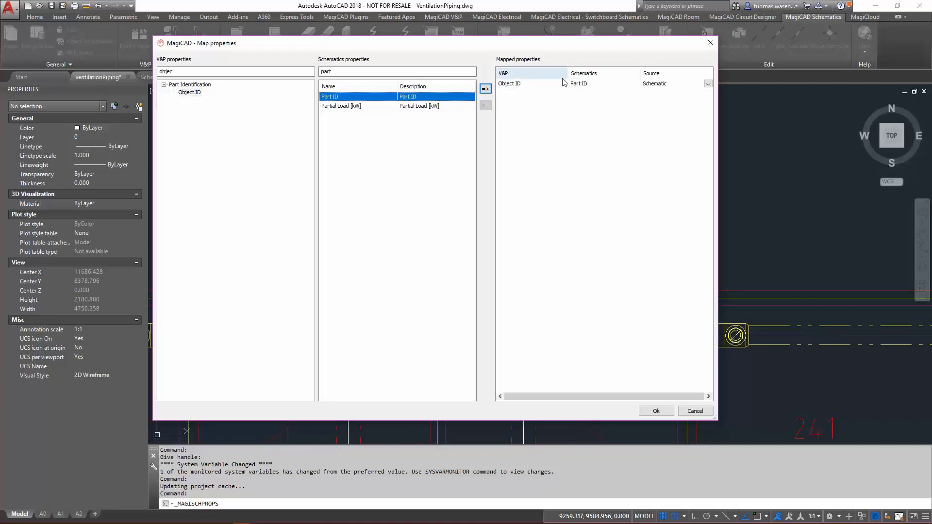
{"action": "left_click", "coordinate": [656, 411]}
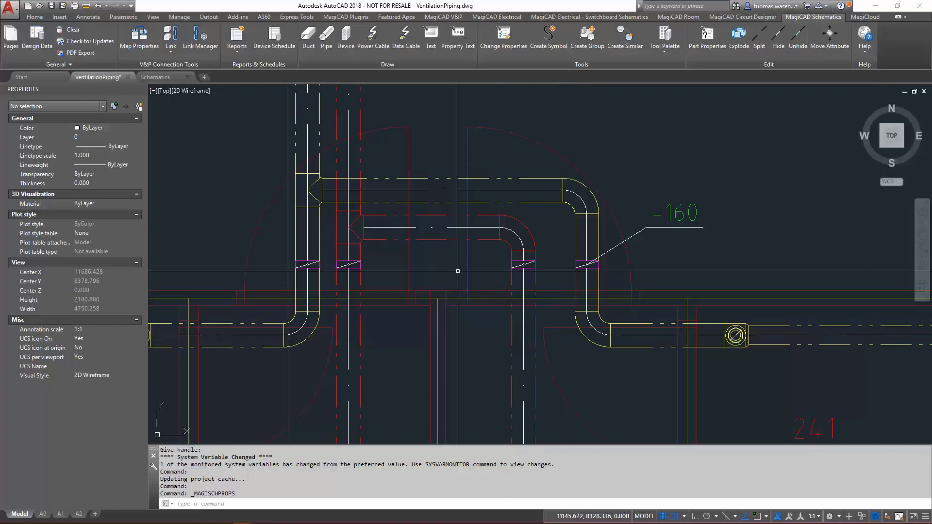
In Link Manager, update the differing damper link's Object ID from Part ID AHU 1-FD4.
{"action": "left_click", "coordinate": [204, 53]}
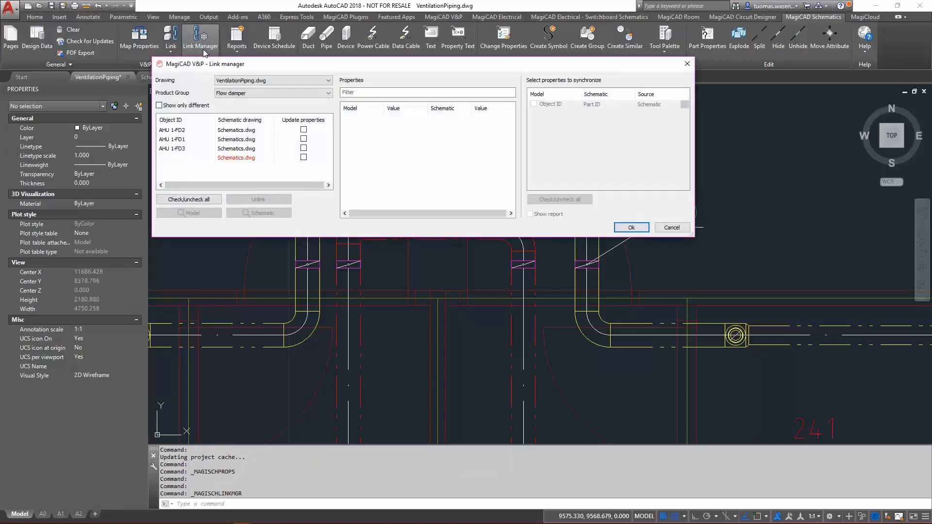
{"action": "left_click_drag", "start_coordinate": [267, 67], "coordinate": [324, 102]}
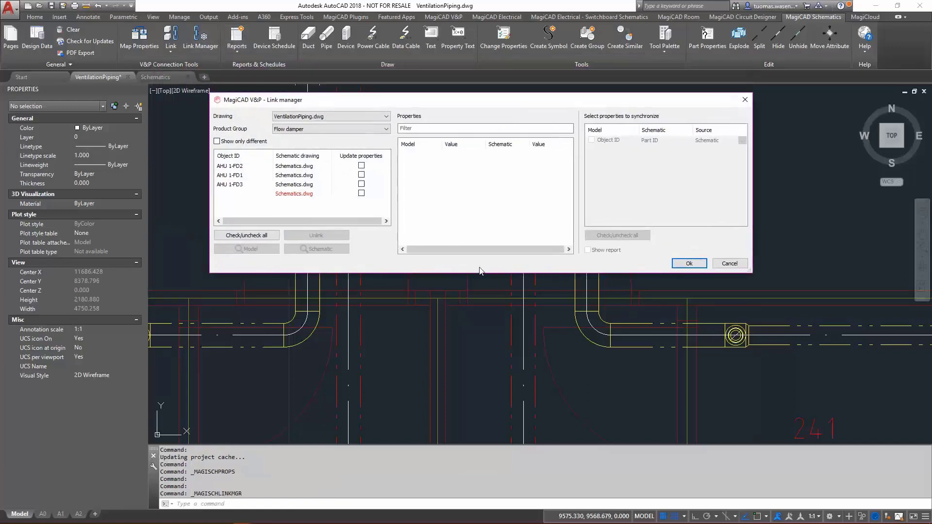
{"action": "left_click_drag", "start_coordinate": [487, 274], "coordinate": [487, 385]}
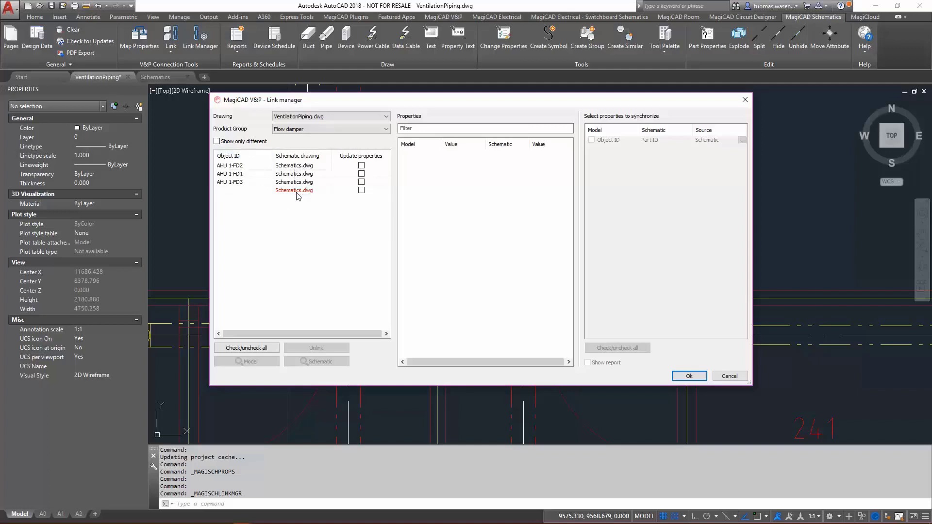
{"action": "left_click", "coordinate": [217, 143]}
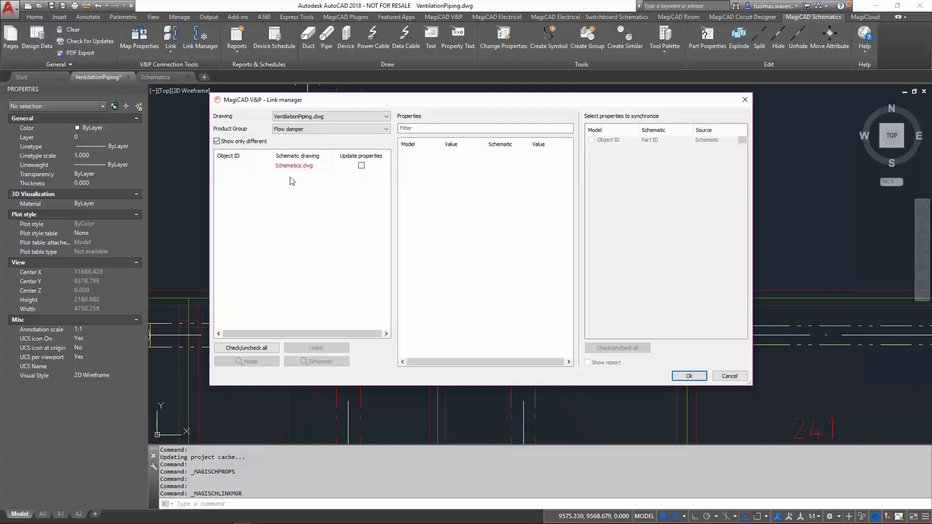
{"action": "left_click", "coordinate": [298, 166]}
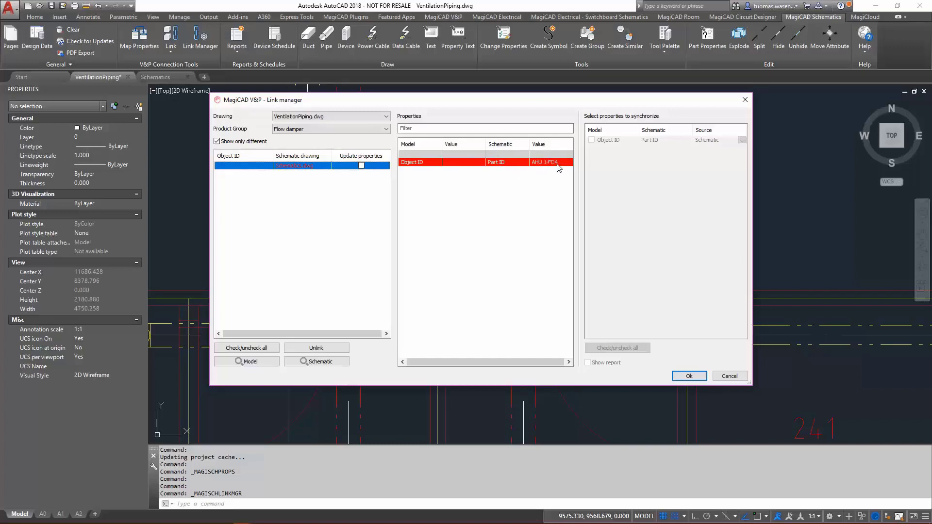
{"action": "left_click", "coordinate": [362, 166]}
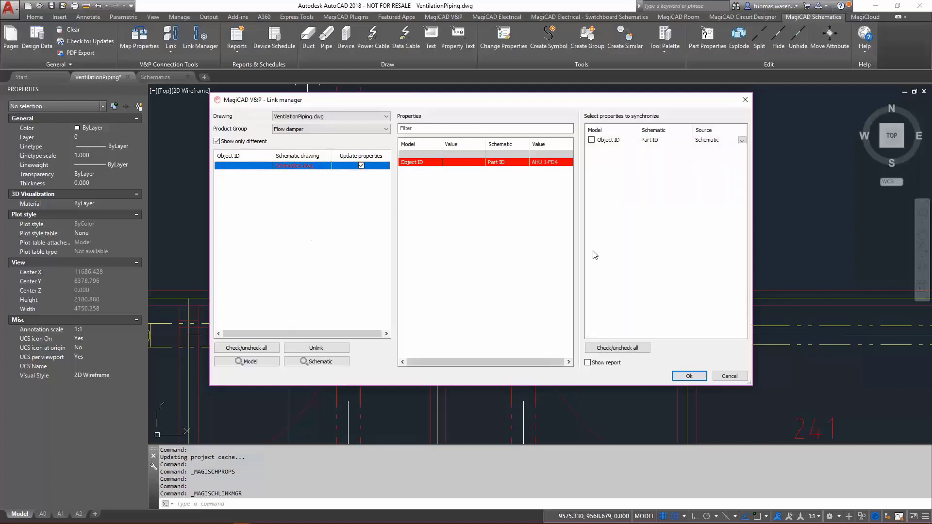
{"action": "left_click", "coordinate": [592, 141]}
{"action": "left_click", "coordinate": [689, 375]}
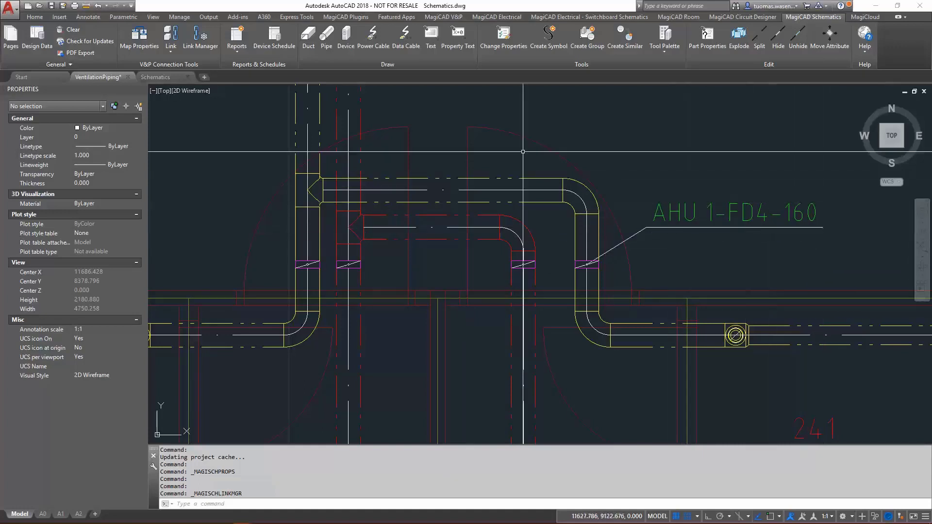
Open the Link dropdown on the Schematics ribbon.
{"action": "left_click", "coordinate": [167, 53]}
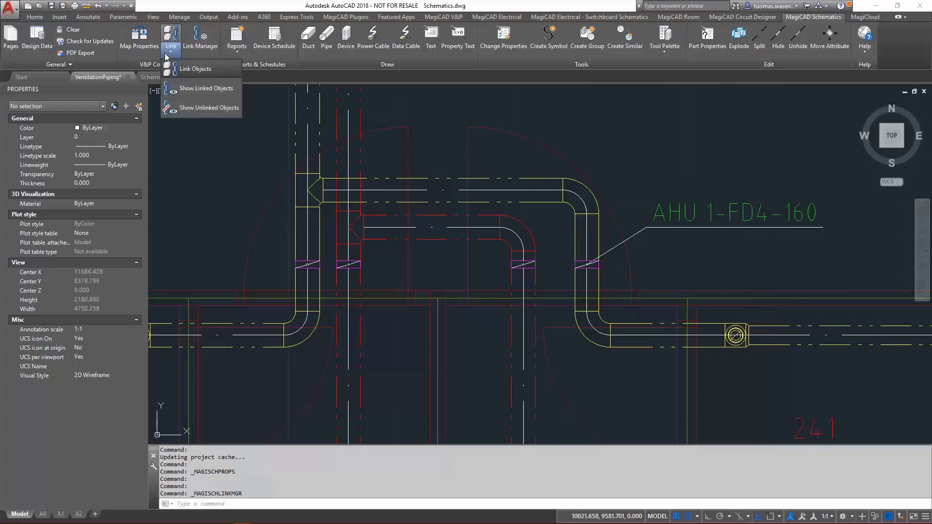
Report the six unlinked flow dampers, zoom the drawing to them, then close the report.
{"action": "left_click", "coordinate": [194, 109]}
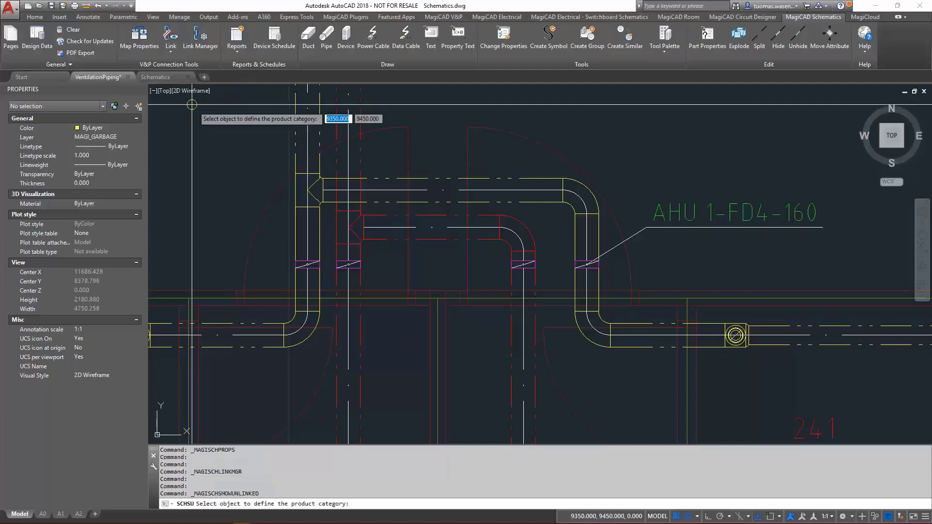
{"action": "left_click", "coordinate": [307, 265]}
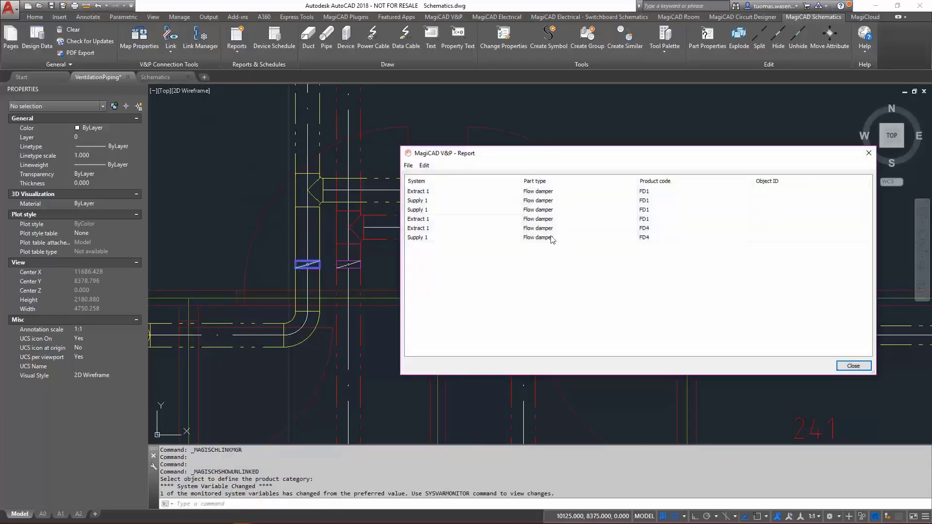
{"action": "left_click", "coordinate": [570, 193]}
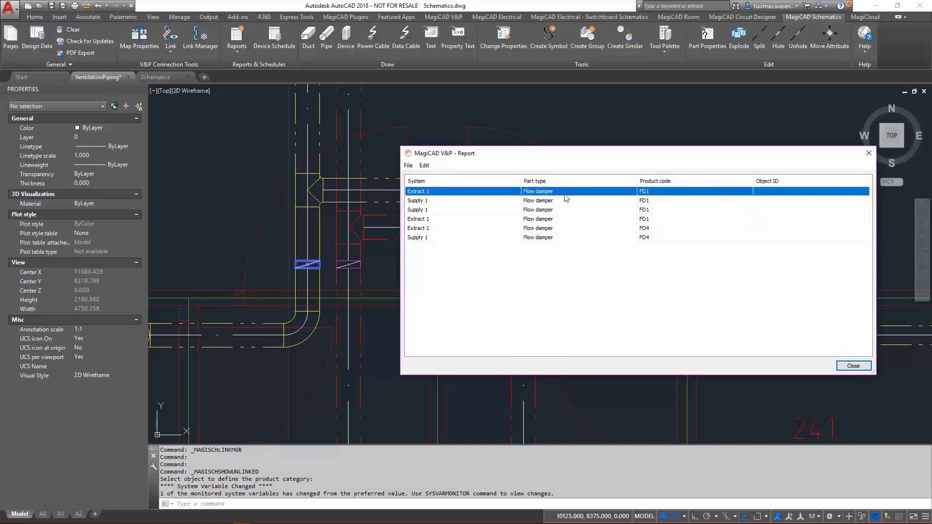
{"action": "left_click", "coordinate": [565, 240], "text": "shift"}
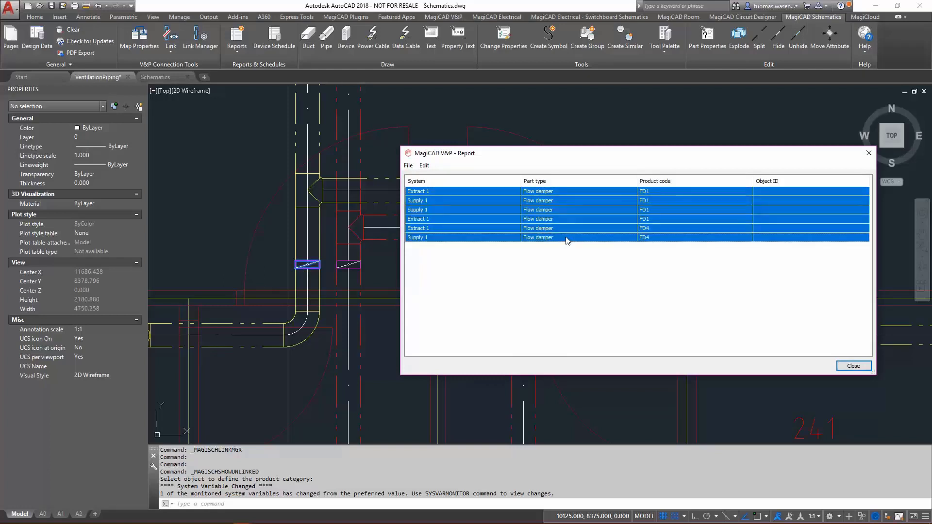
{"action": "right_click", "coordinate": [566, 239]}
{"action": "left_click", "coordinate": [604, 244]}
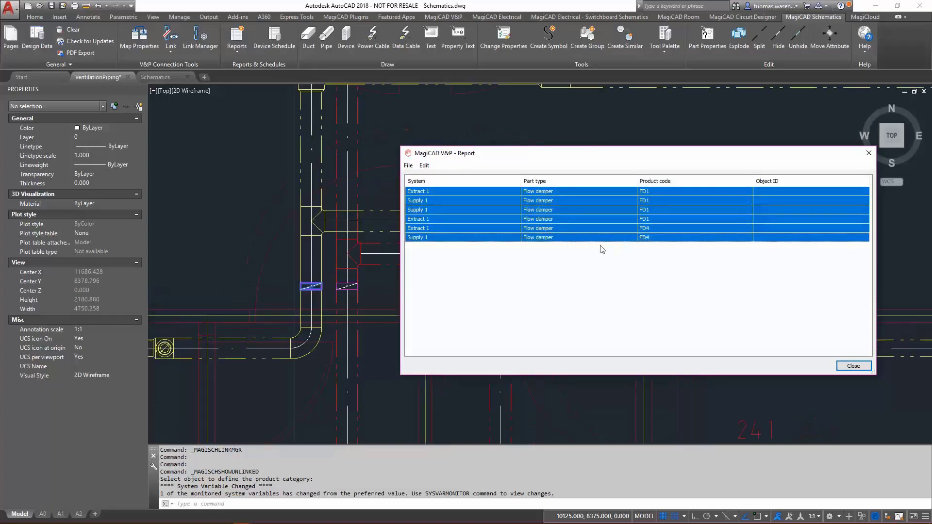
{"action": "left_click", "coordinate": [853, 365]}
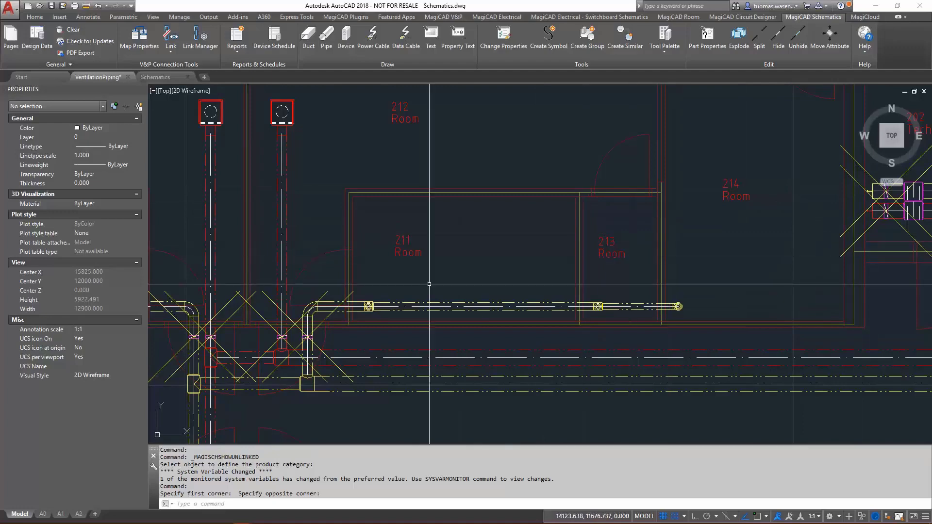
Zoom in on an unlinked IRIS-160 damper and check its empty Object ID in Part Properties.
{"action": "scroll", "coordinate": [311, 340], "scroll_direction": "up", "scroll_amount": 8}
{"action": "double_click", "coordinate": [305, 302]}
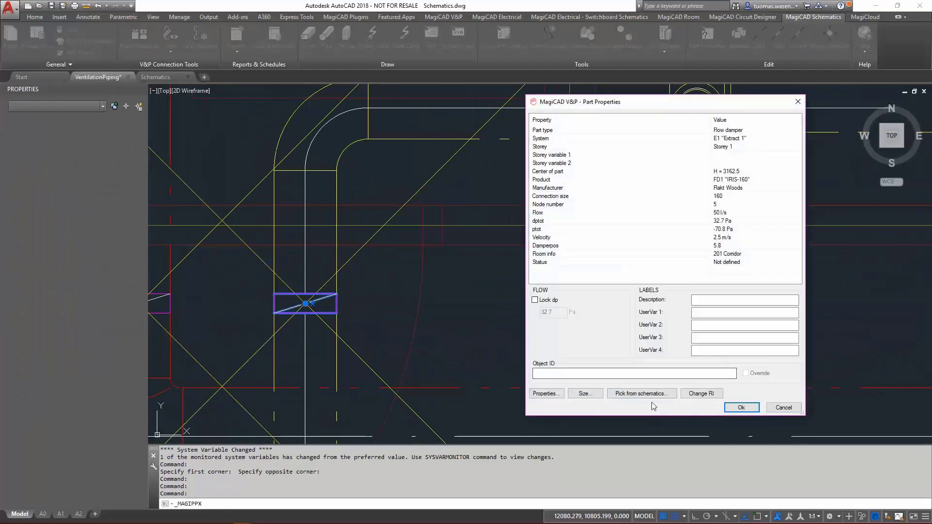
{"action": "left_click", "coordinate": [783, 407]}
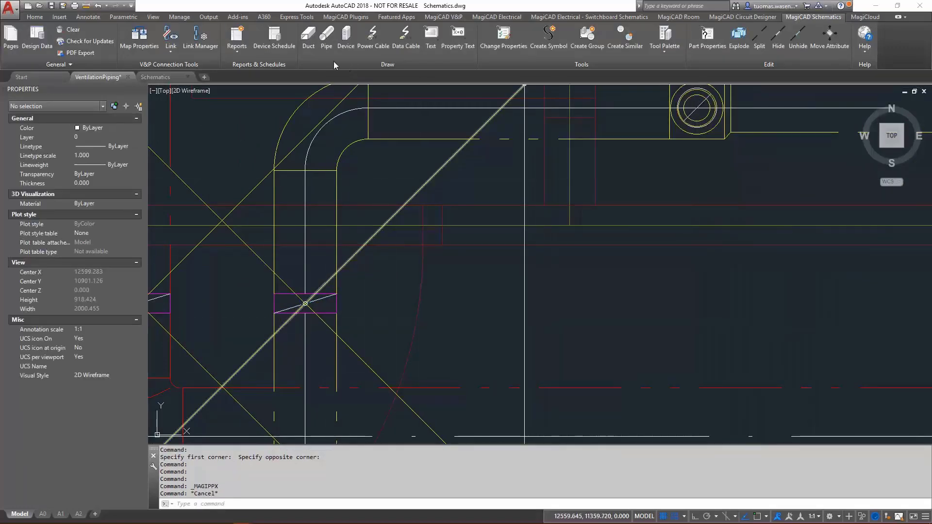
Open the Linking objects dialog from the Link menu and enlarge it to show more rows.
{"action": "left_click", "coordinate": [172, 56]}
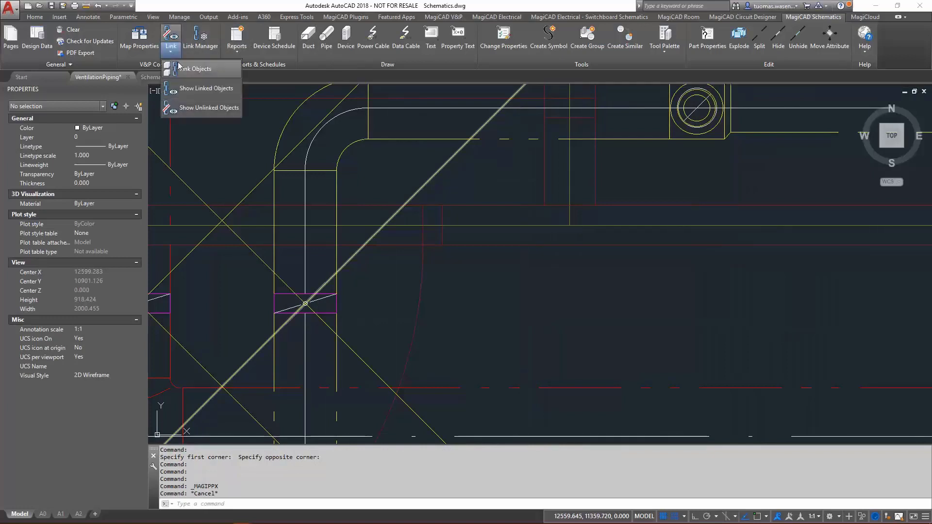
{"action": "left_click", "coordinate": [199, 69]}
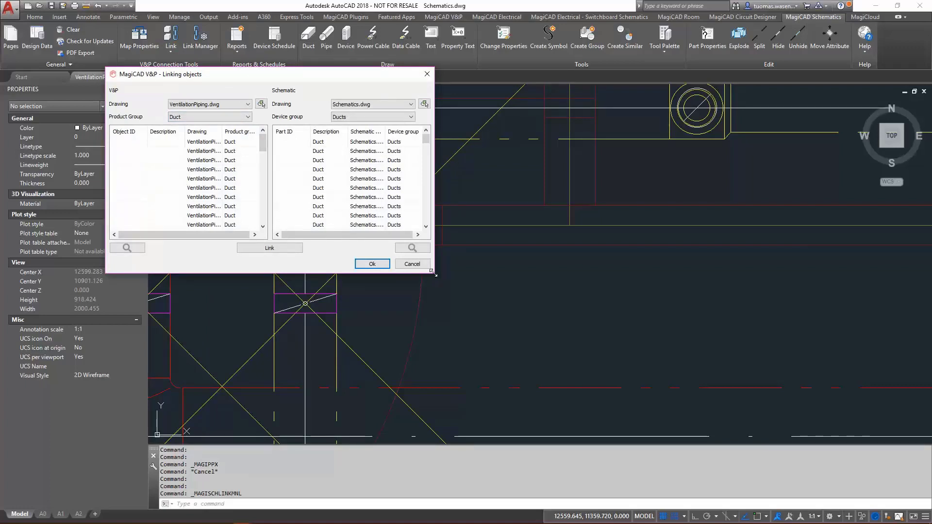
{"action": "left_click_drag", "start_coordinate": [434, 273], "coordinate": [596, 437]}
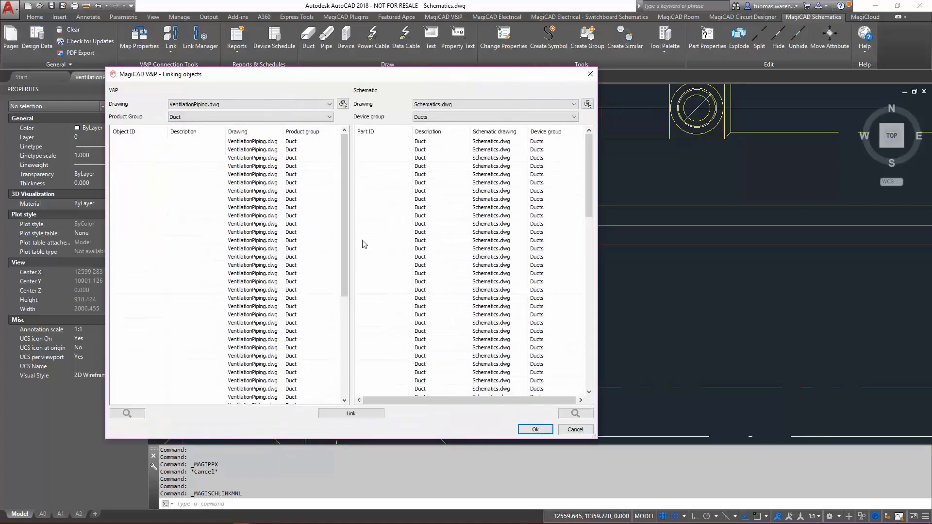